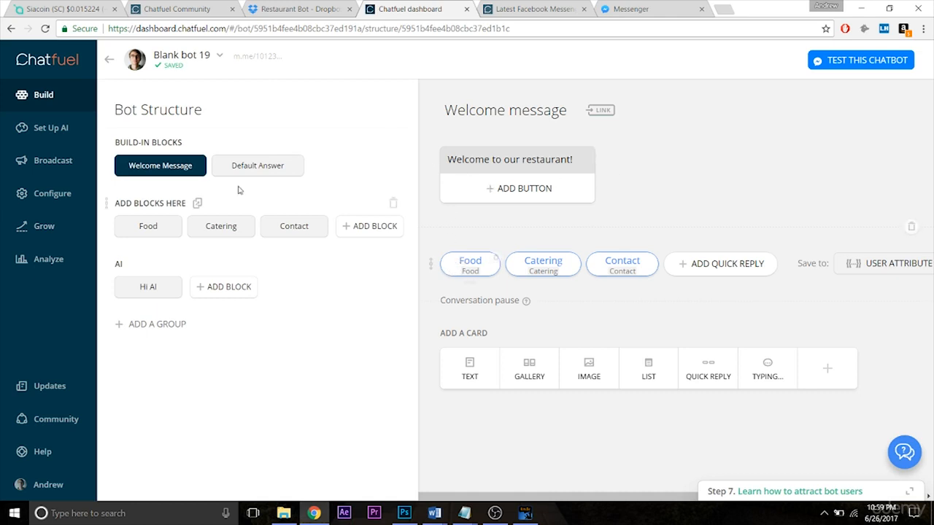
- Replace the Food block's text card with a gallery card and move it above the quick replies
click(147, 226)
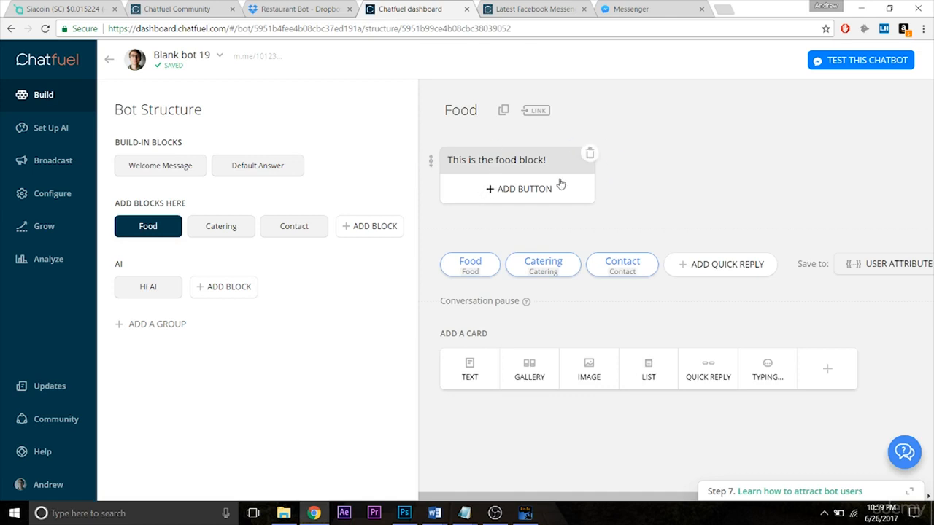
click(589, 153)
click(537, 298)
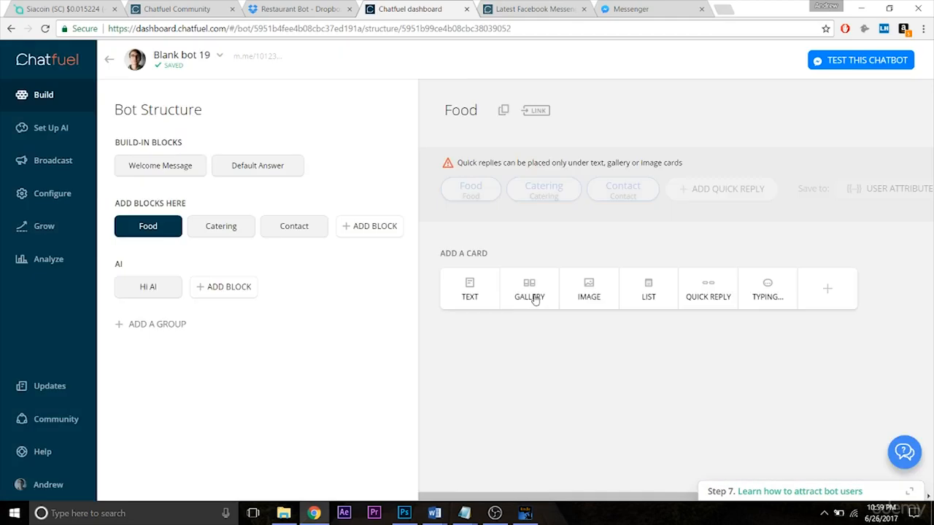
click(533, 295)
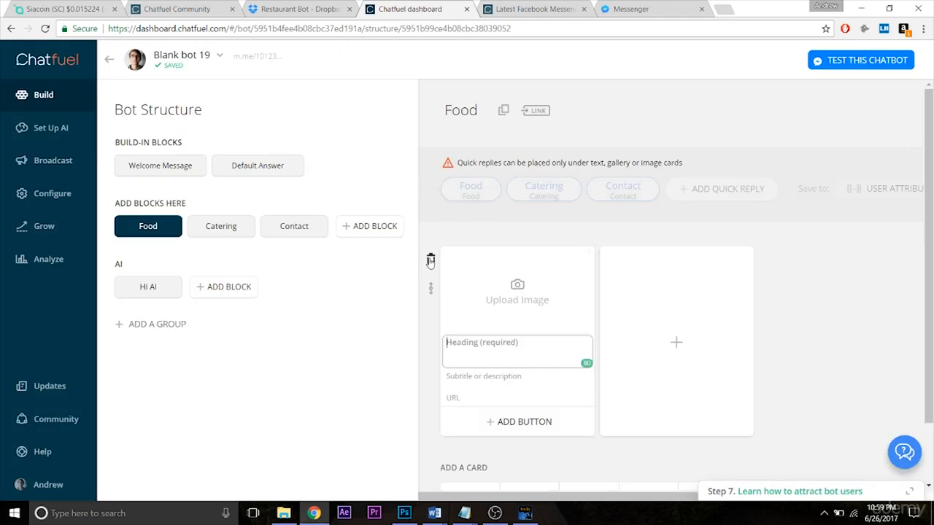
drag(430, 289, 481, 212)
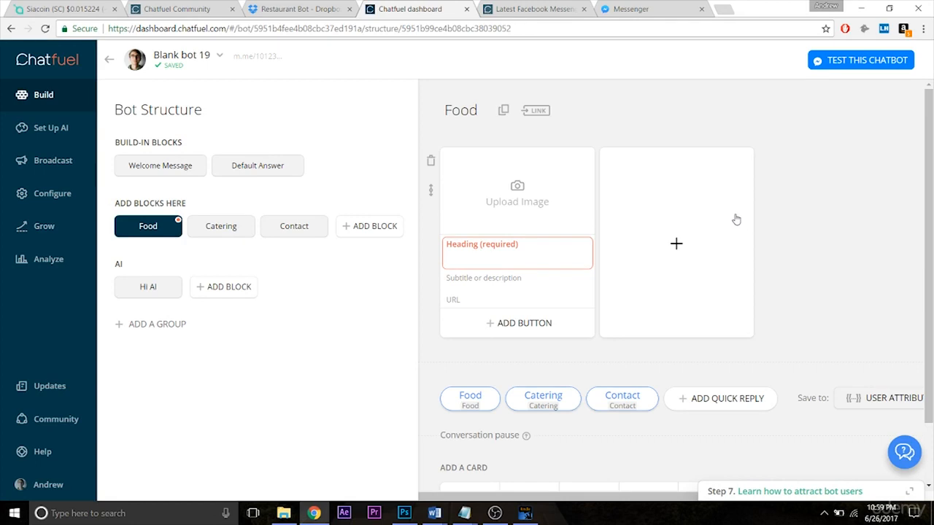
click(526, 218)
click(804, 172)
text(burger)
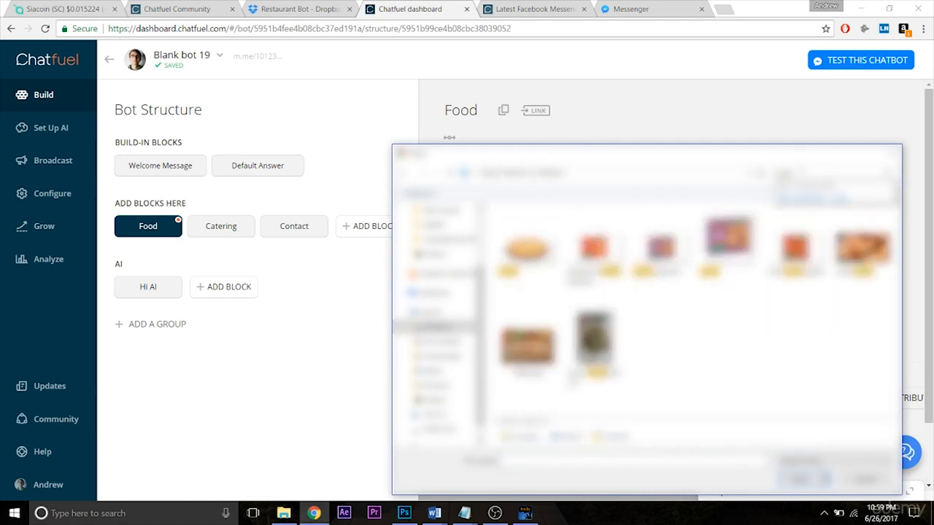
double_click(531, 247)
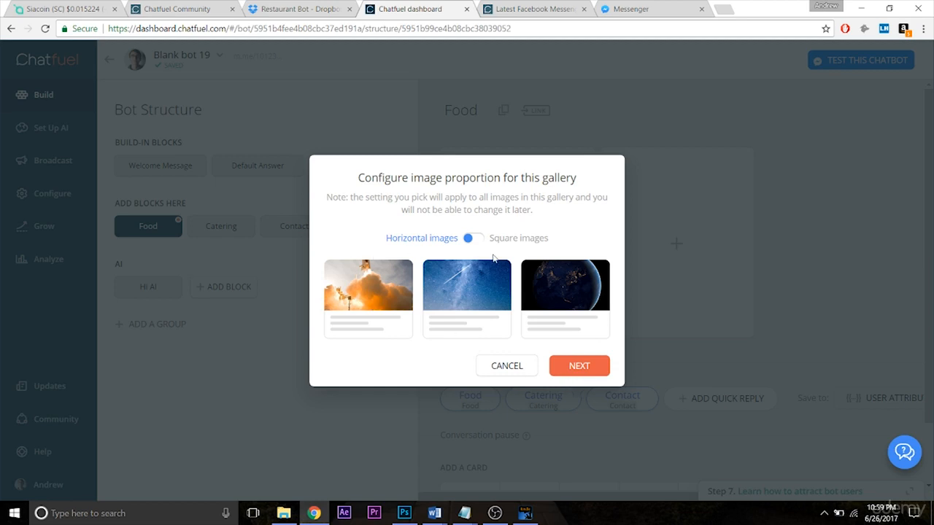
click(589, 371)
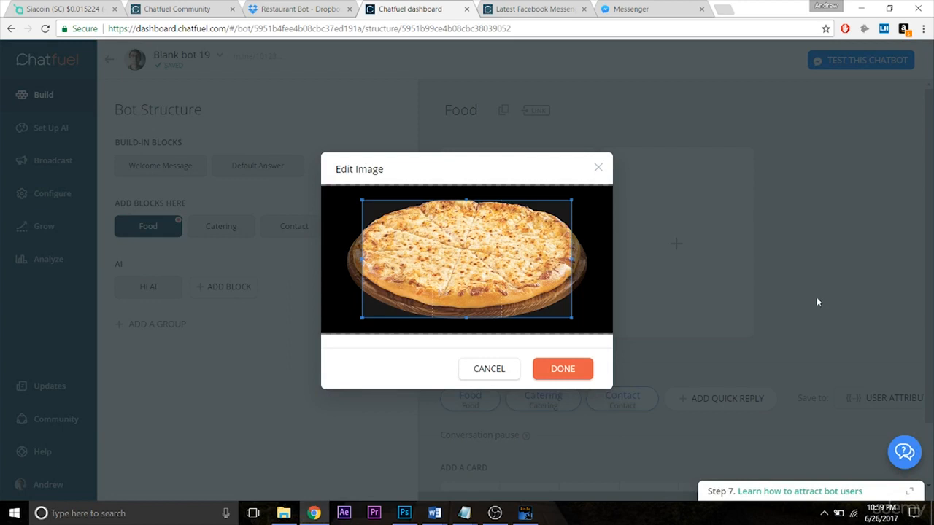
drag(464, 319, 468, 394)
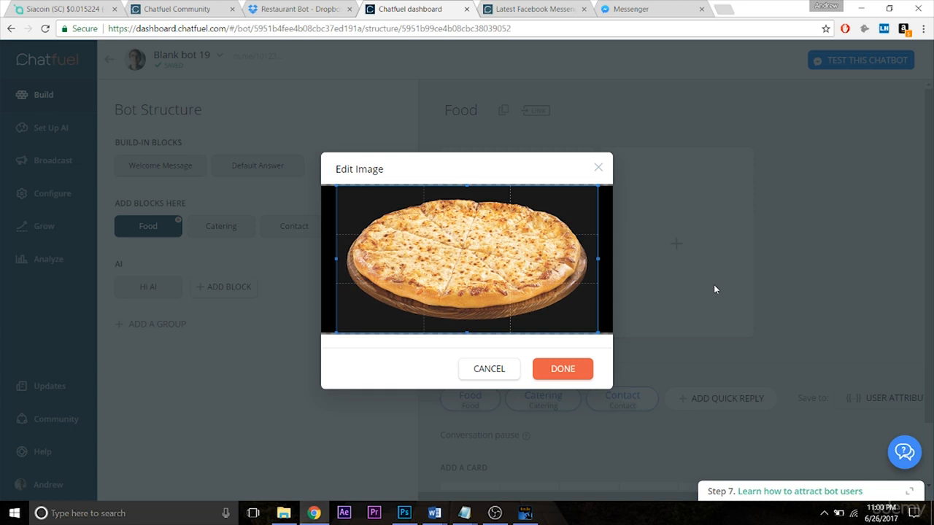
click(490, 371)
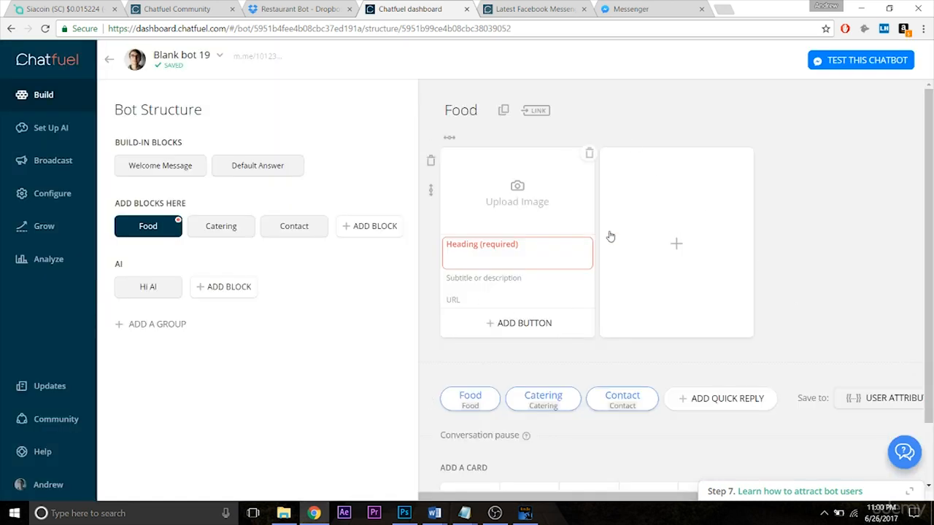
- Switch to Photoshop and check the image size of the blank template document
click(404, 514)
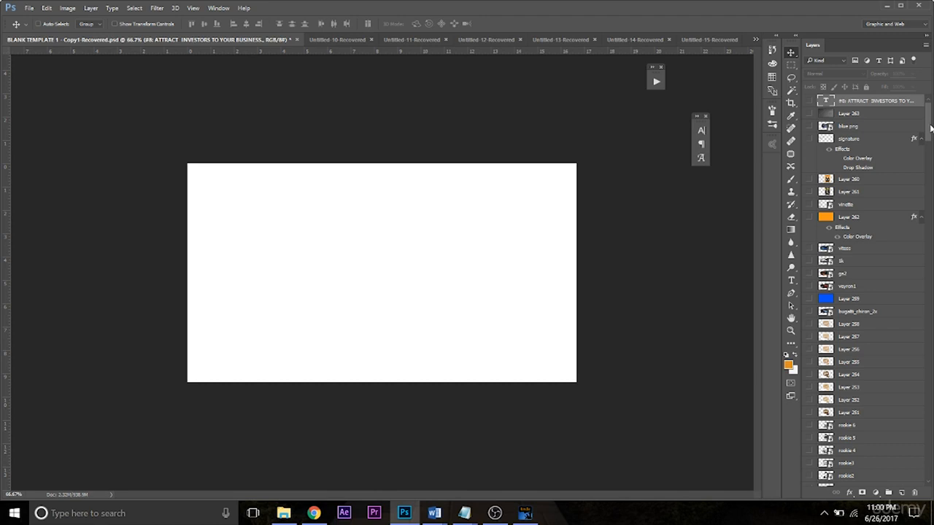
mouse_move(930, 128)
mouse_down()
mouse_move(931, 475)
mouse_move(921, 169)
mouse_move(929, 128)
mouse_up()
click(68, 9)
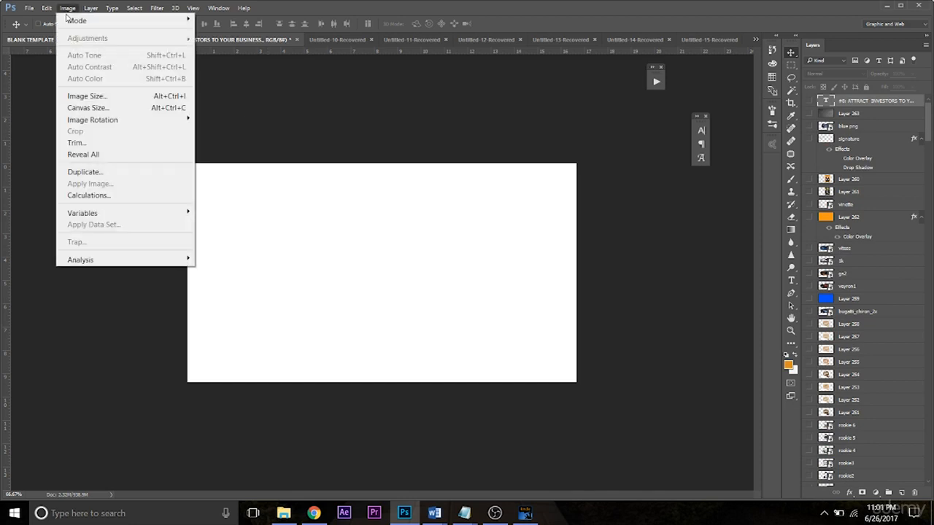
click(87, 95)
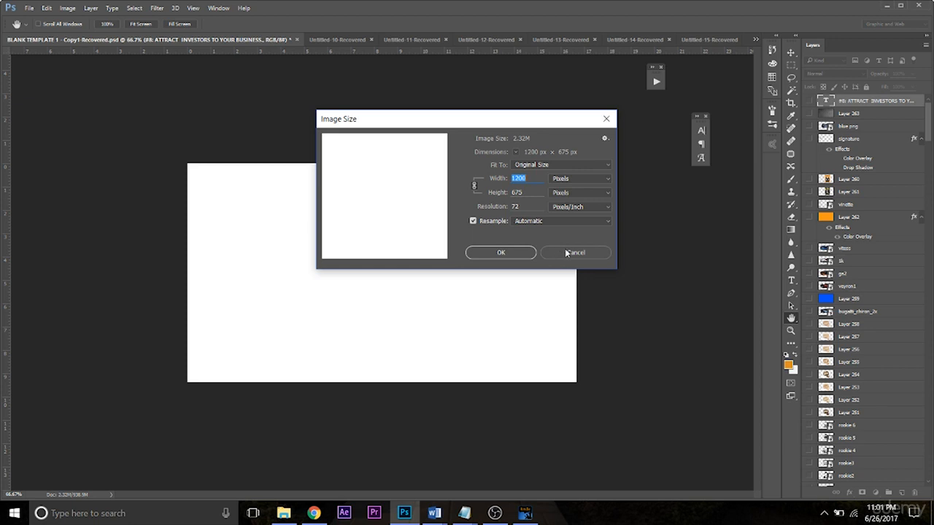
click(566, 253)
- Place the pizza picture as an embedded image in the blank template
click(30, 8)
click(53, 237)
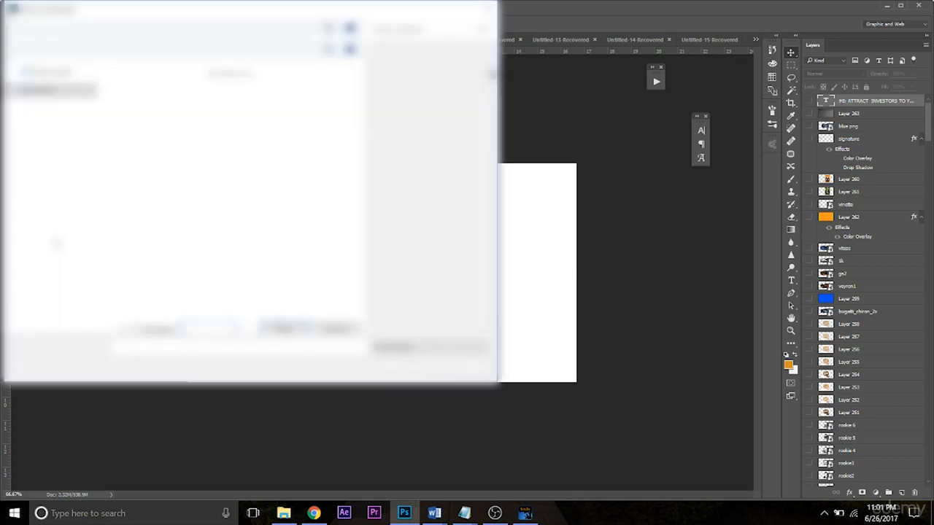
click(394, 29)
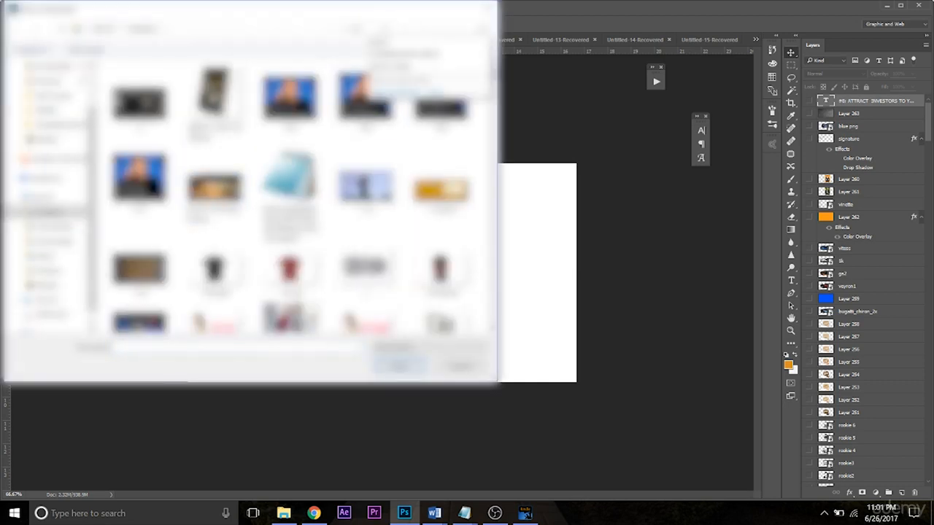
text(inzza)
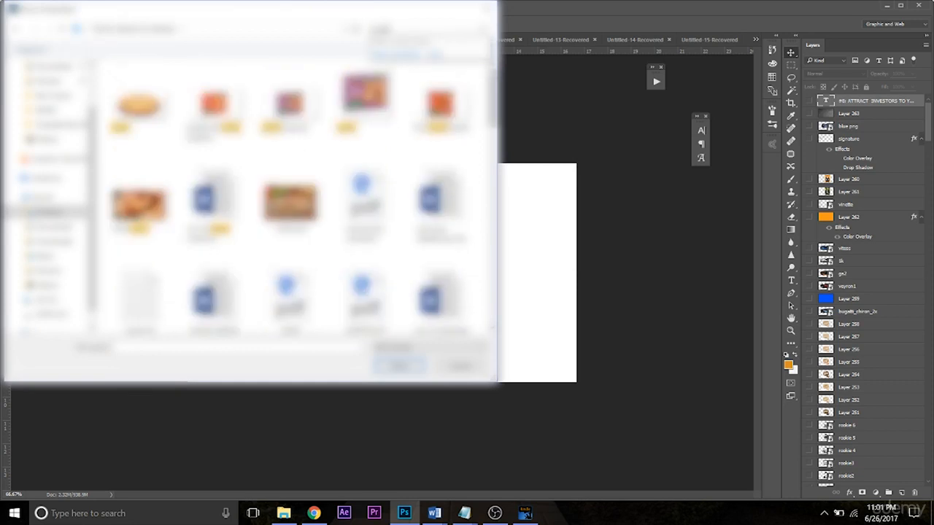
double_click(138, 106)
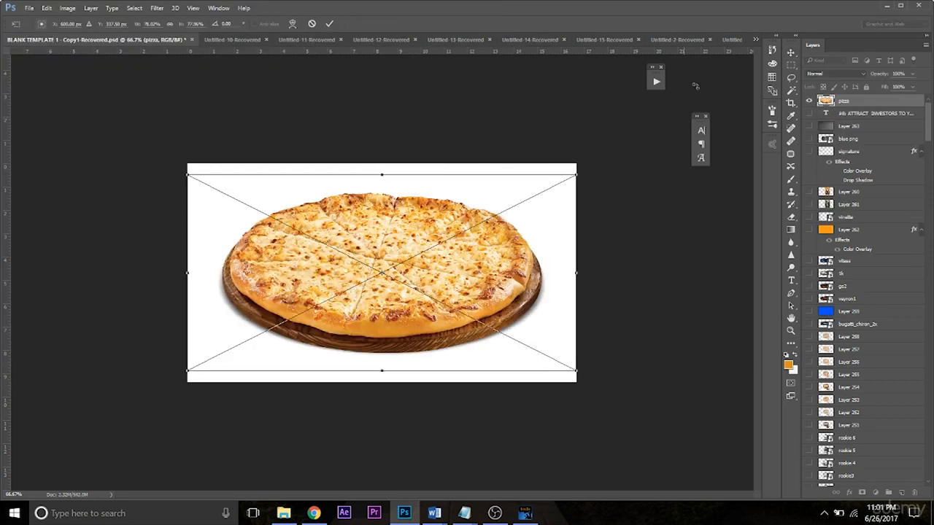
click(792, 65)
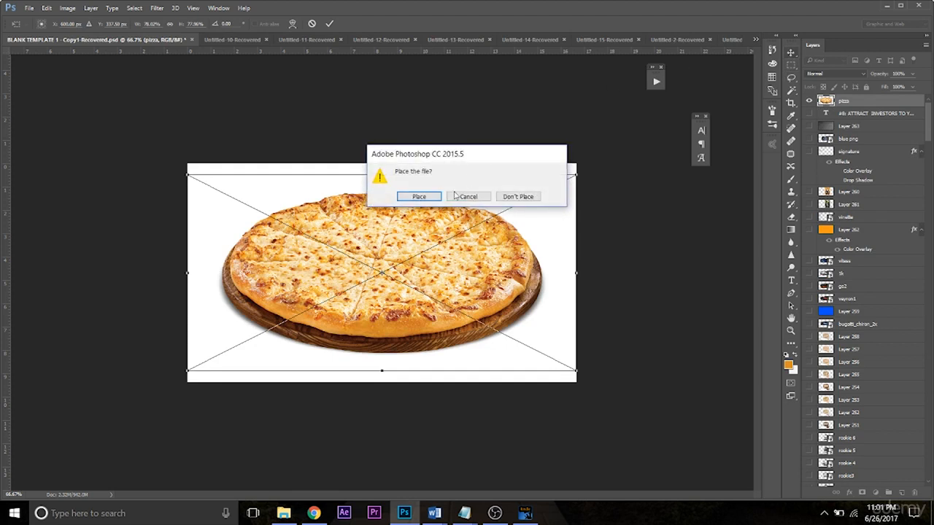
click(419, 197)
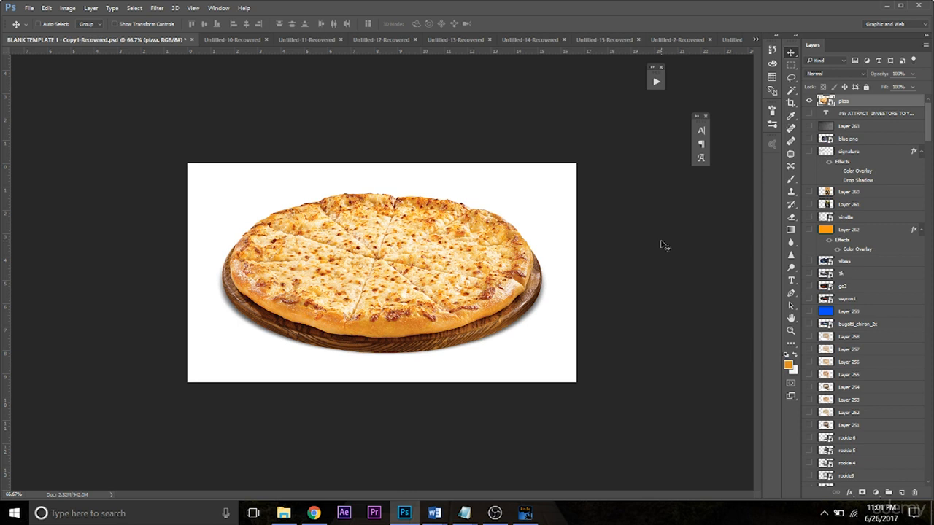
- Try to delete the white background around the pizza with the Magic Wand and clear the selection
click(792, 91)
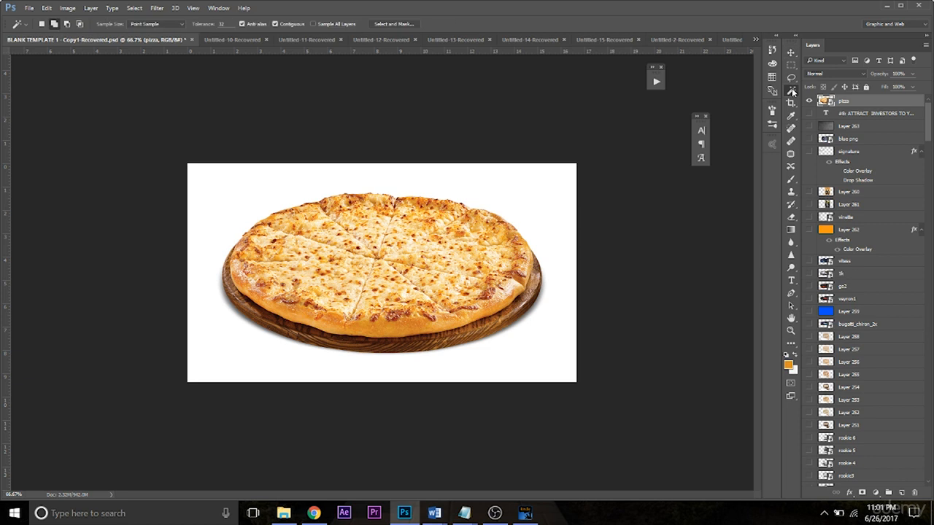
click(420, 181)
key(Delete)
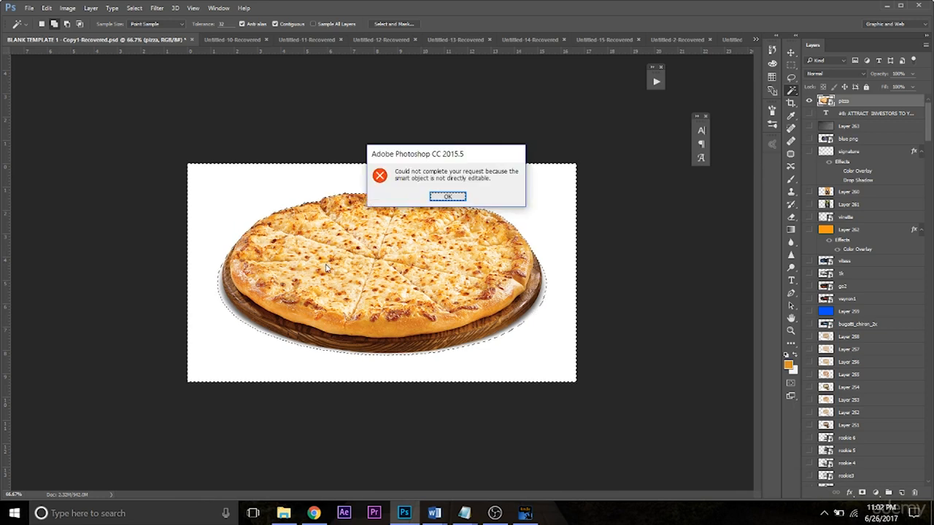
click(451, 198)
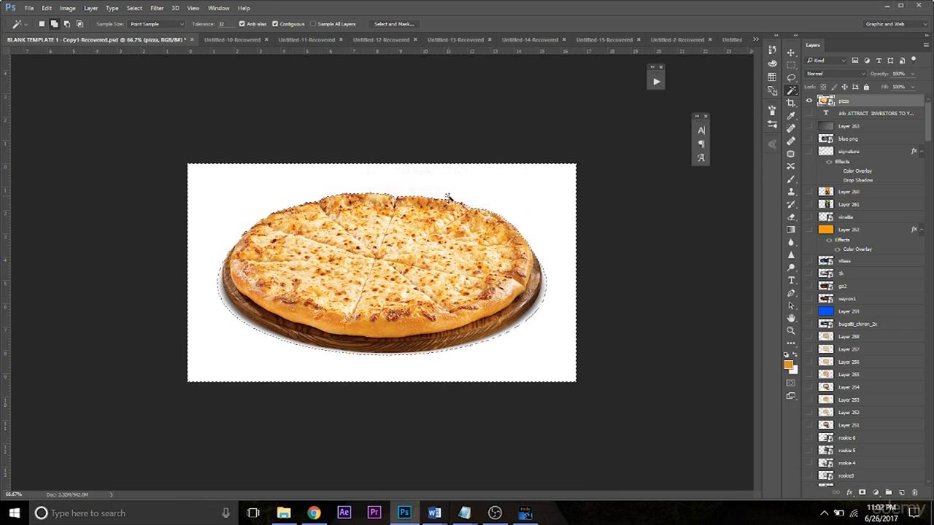
click(134, 8)
click(149, 34)
- Save a JPEG copy of the pizza image named pizza with quality 9 and the Baseline ("Standard") format
click(29, 8)
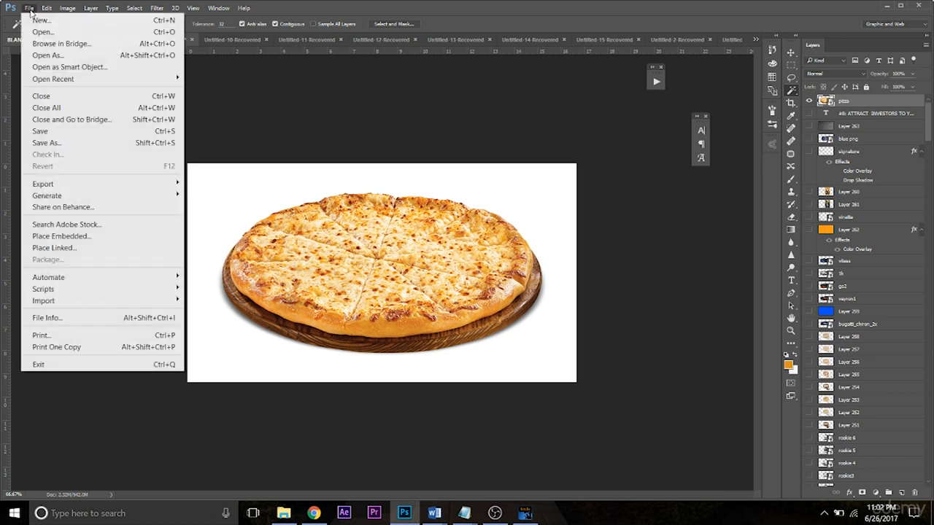
click(55, 144)
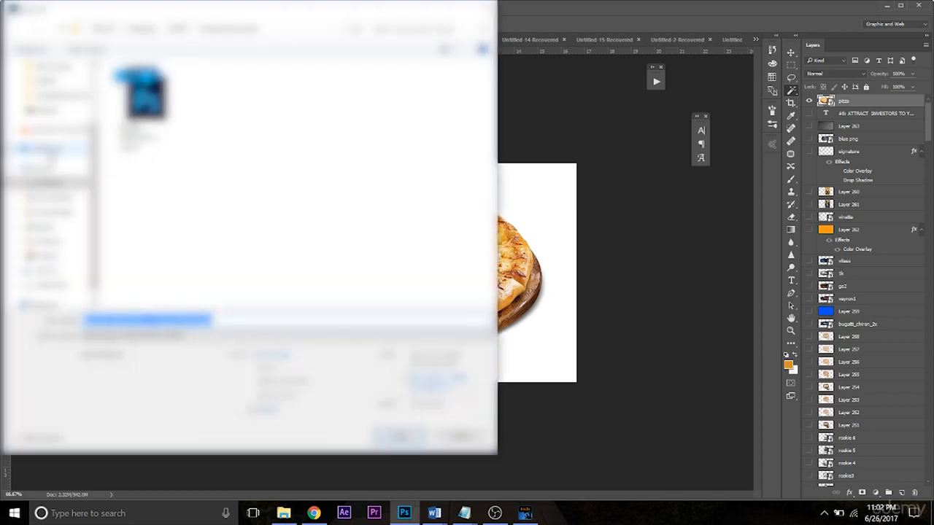
click(55, 185)
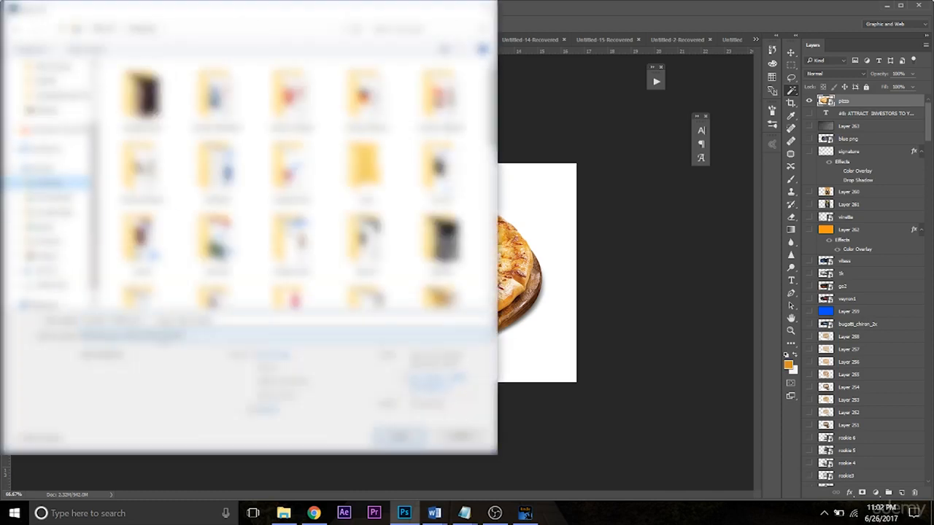
click(286, 336)
click(219, 207)
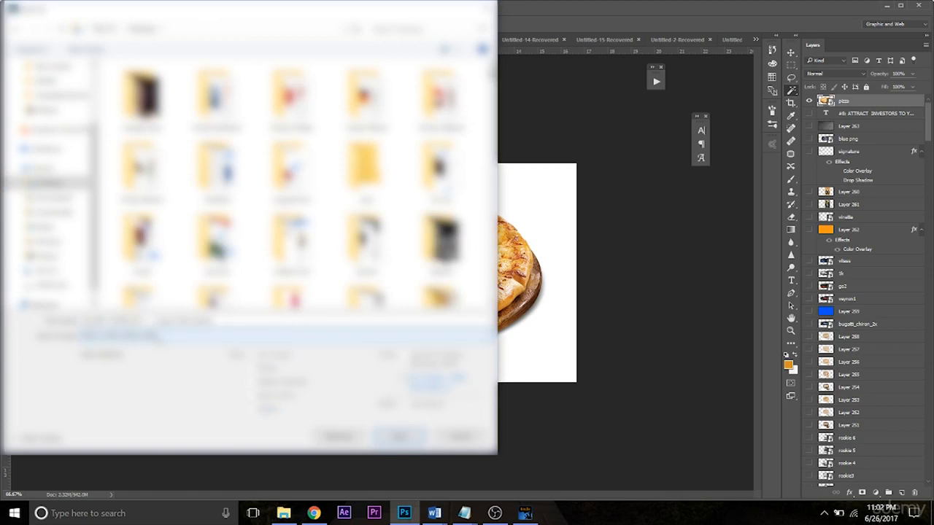
click(148, 321)
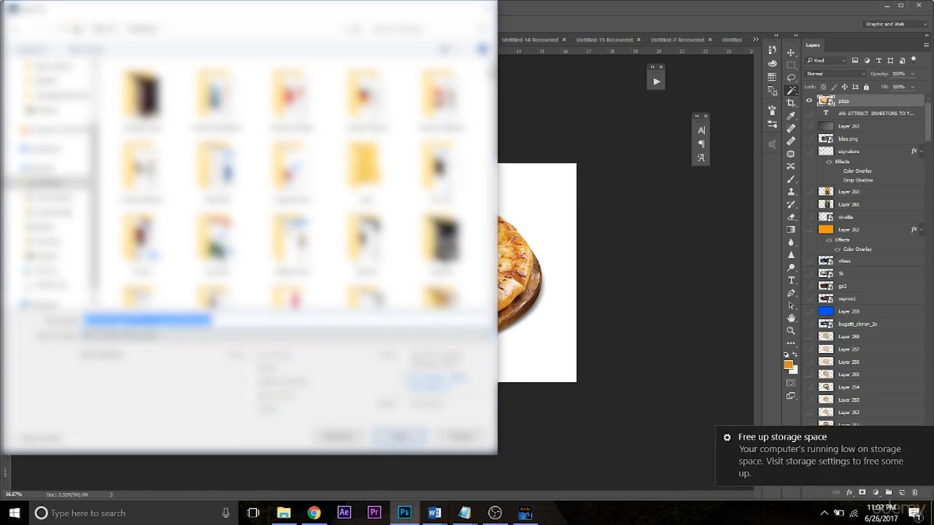
text(pizza)
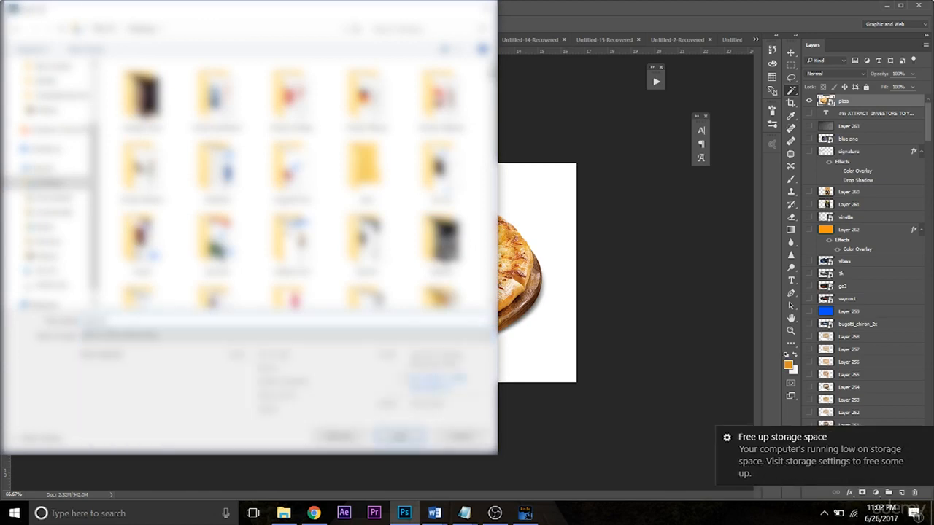
key(Return)
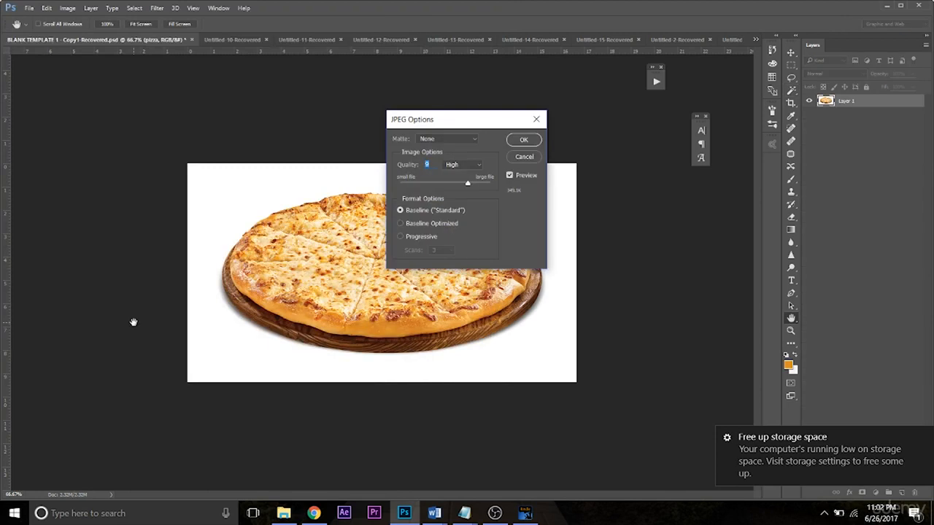
key(Return)
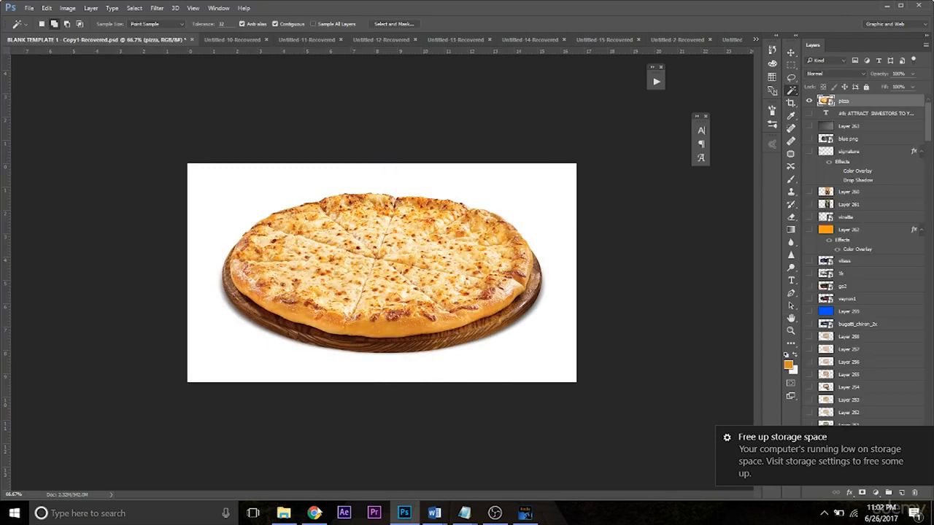
- Switch to the Chatfuel dashboard in Chrome, dismiss the storage notification and go to the Food block's first gallery card
click(315, 513)
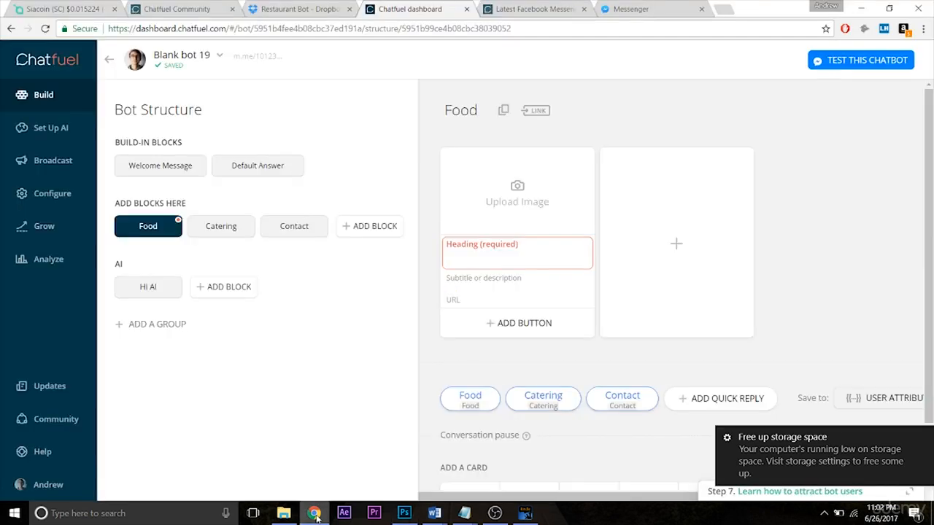
click(923, 437)
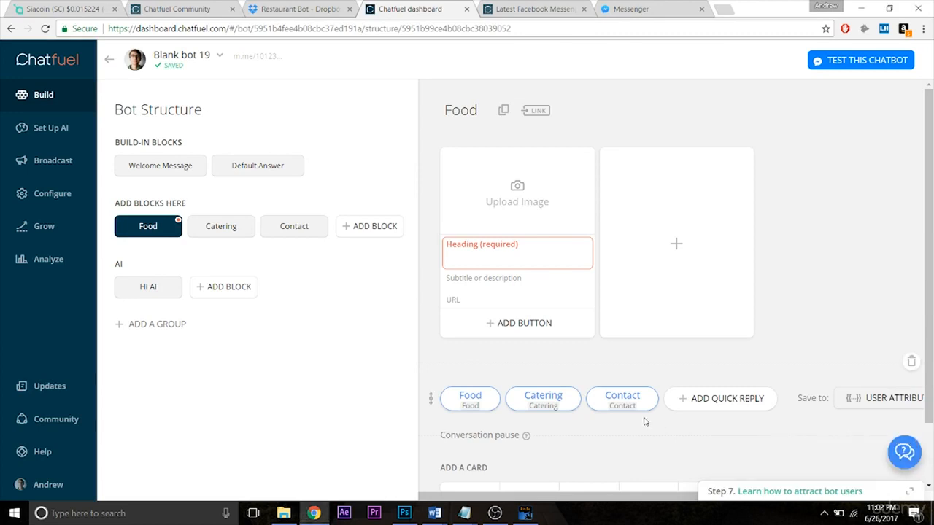
click(528, 260)
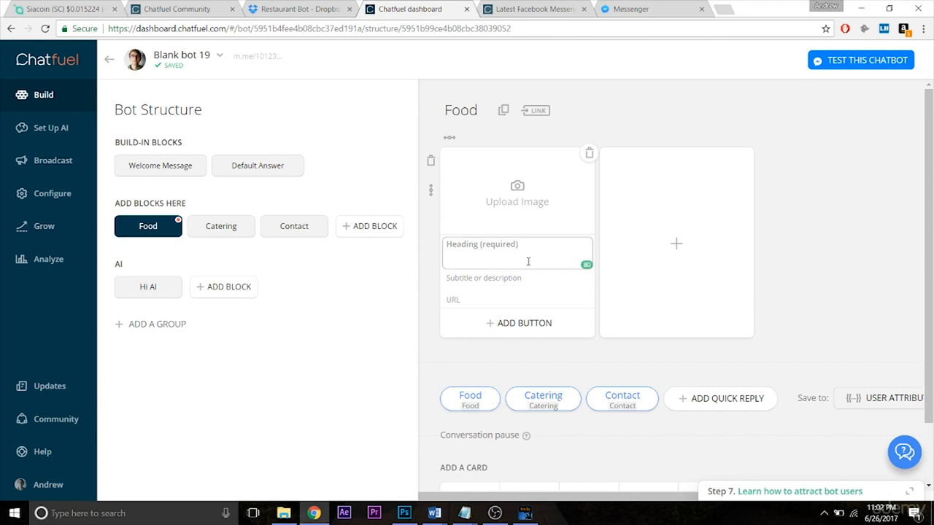
- Find the pizza image among the files and upload it to the first gallery card with the Horizontal images proportion
click(522, 214)
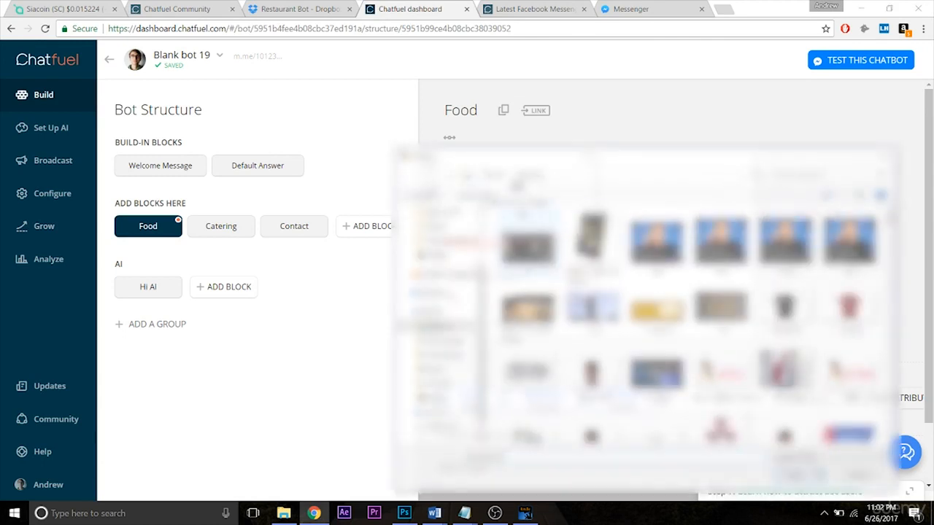
scroll(527, 227, down, 12)
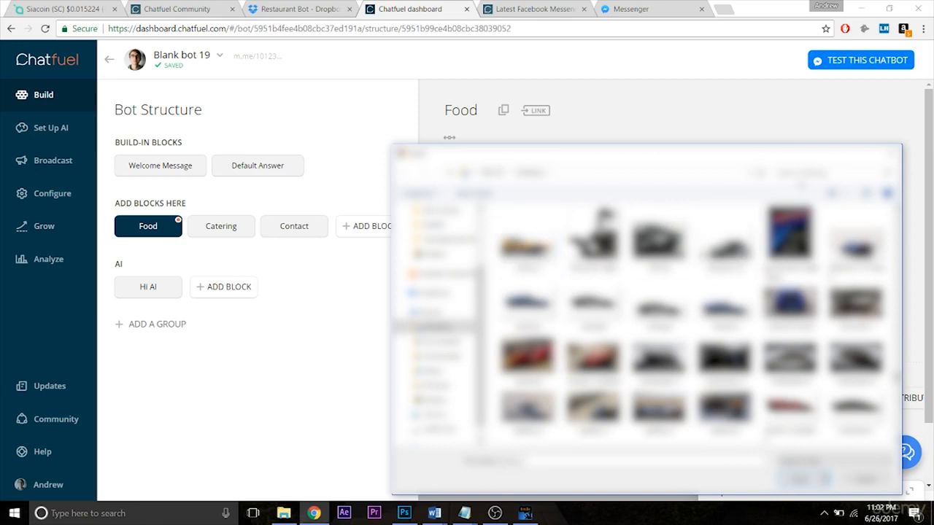
click(806, 172)
text(pizza)
double_click(526, 256)
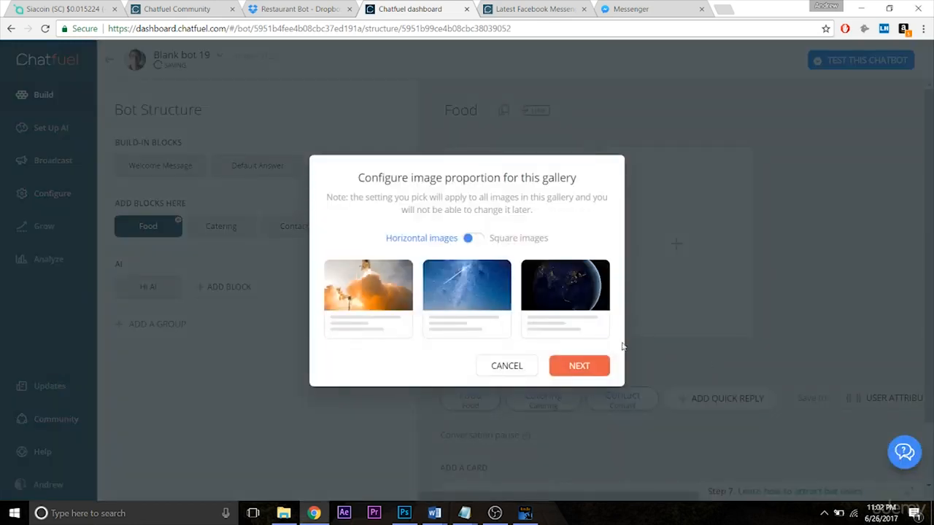
click(573, 365)
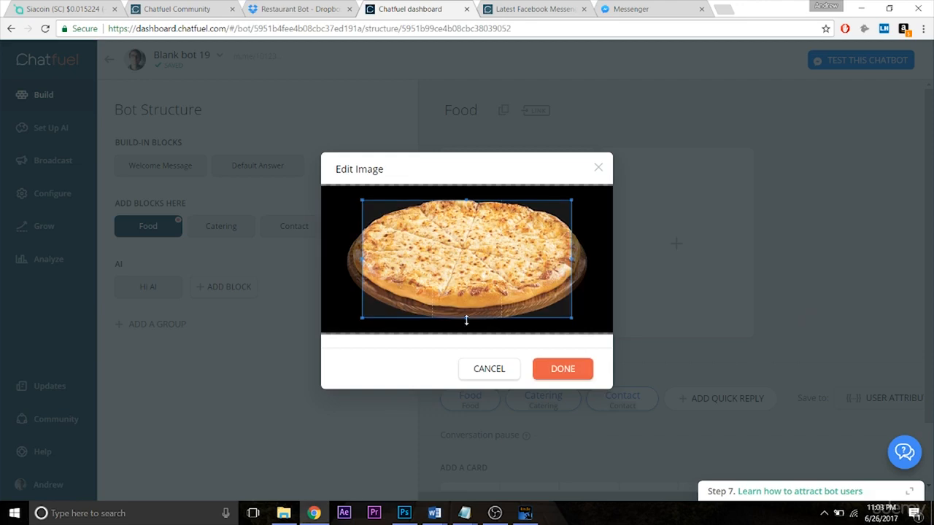
- Try to extend the crop frame over more of the pizza image, and remove the image from the card
drag(465, 319, 478, 439)
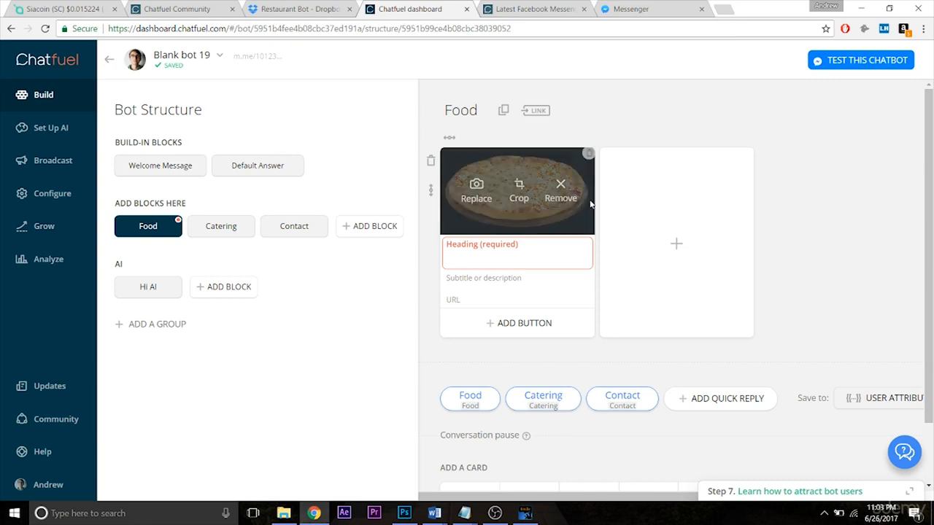
click(560, 194)
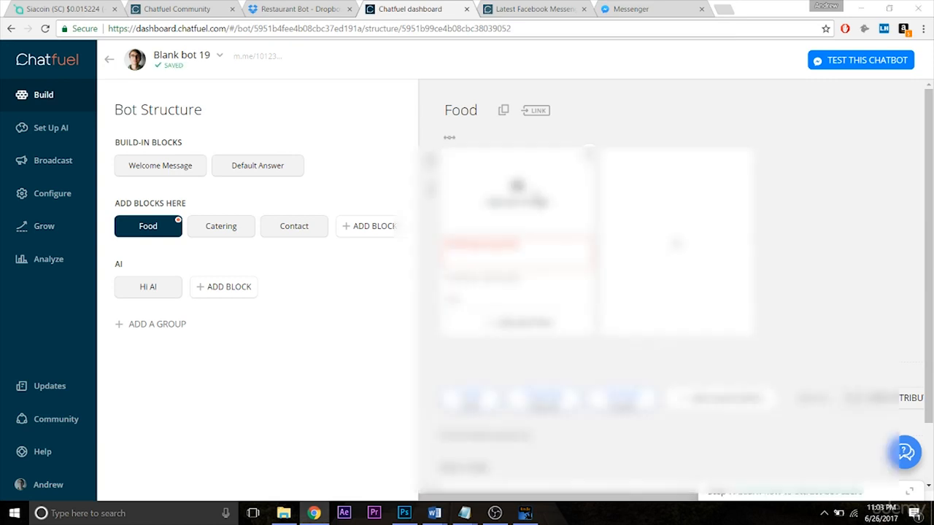
- Search the files for the pizza image again and upload it to the empty first gallery card
click(538, 200)
click(814, 173)
text(pizza)
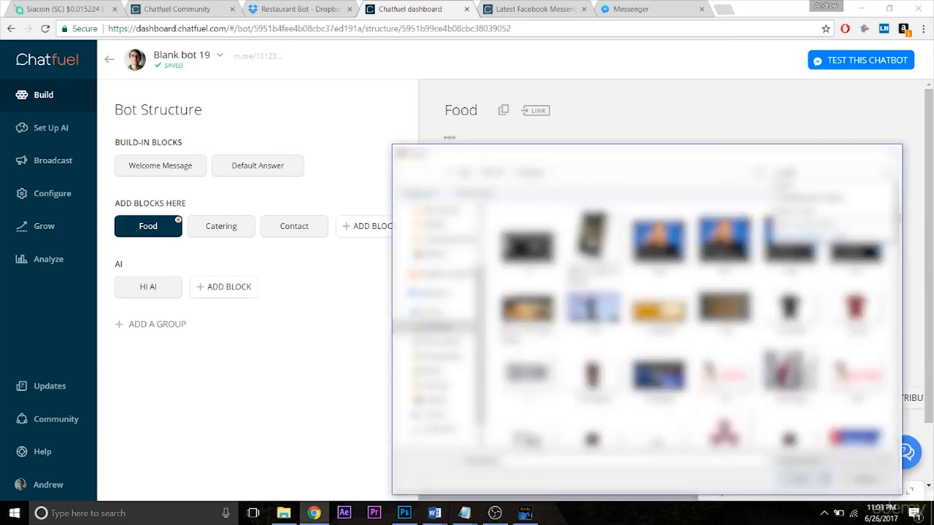
text( 2)
key(Return)
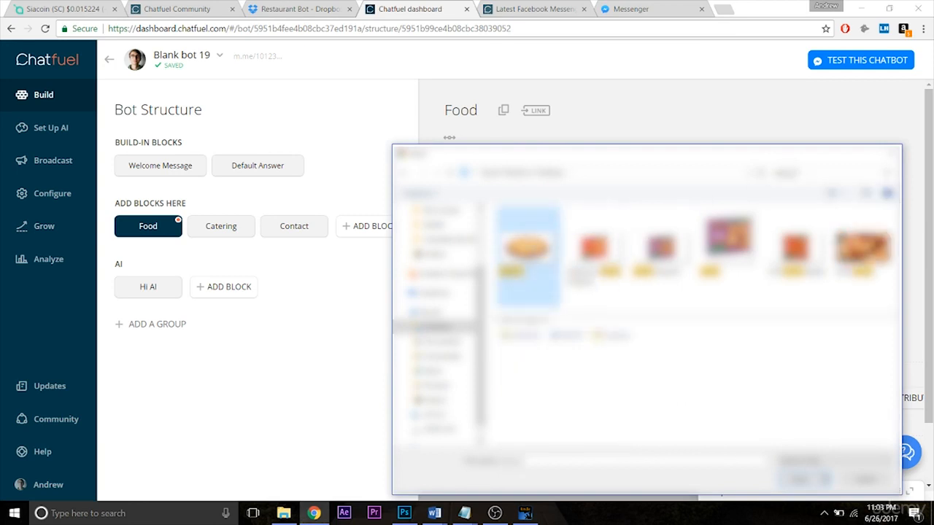
double_click(527, 249)
click(577, 366)
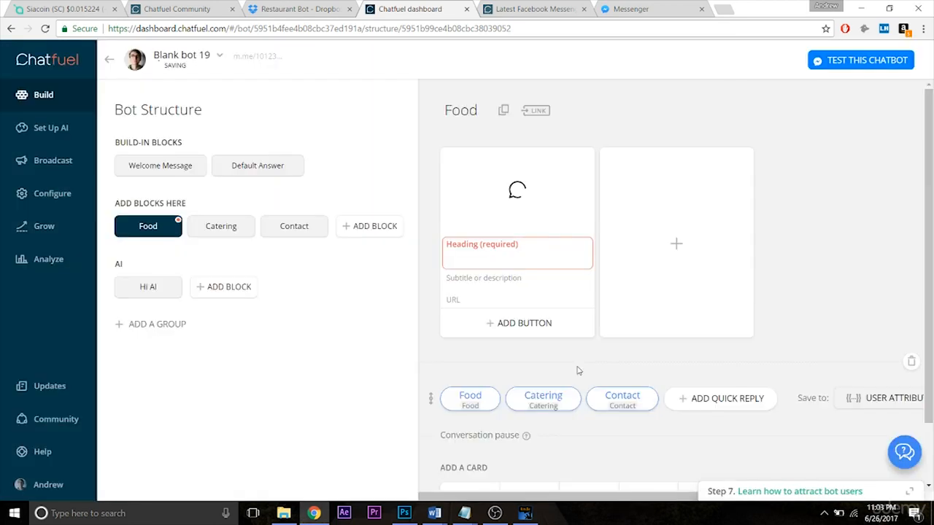